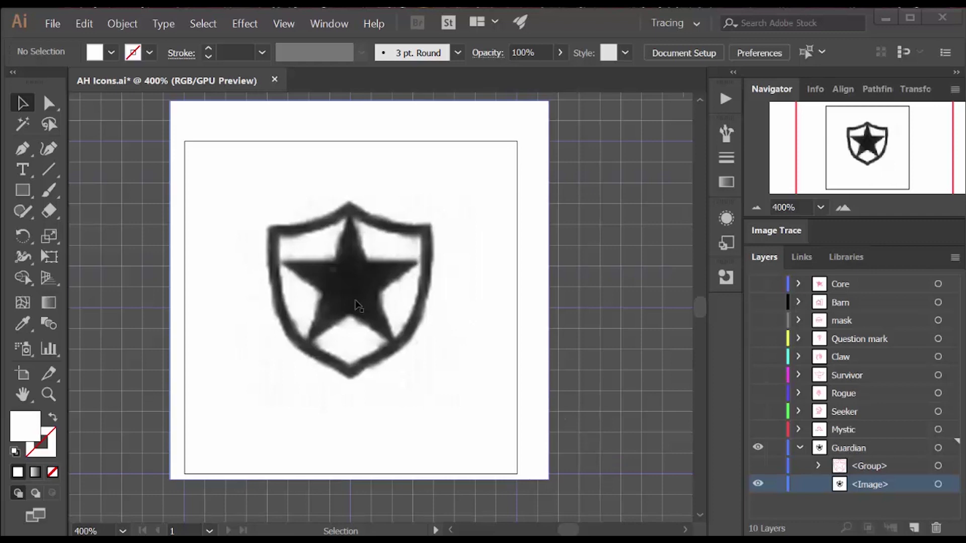
# Toggle the red traced outlines and the Guardian shield, Mystic triangle and Seeker globe icons on and off in turn
pyautogui.click(758, 467)
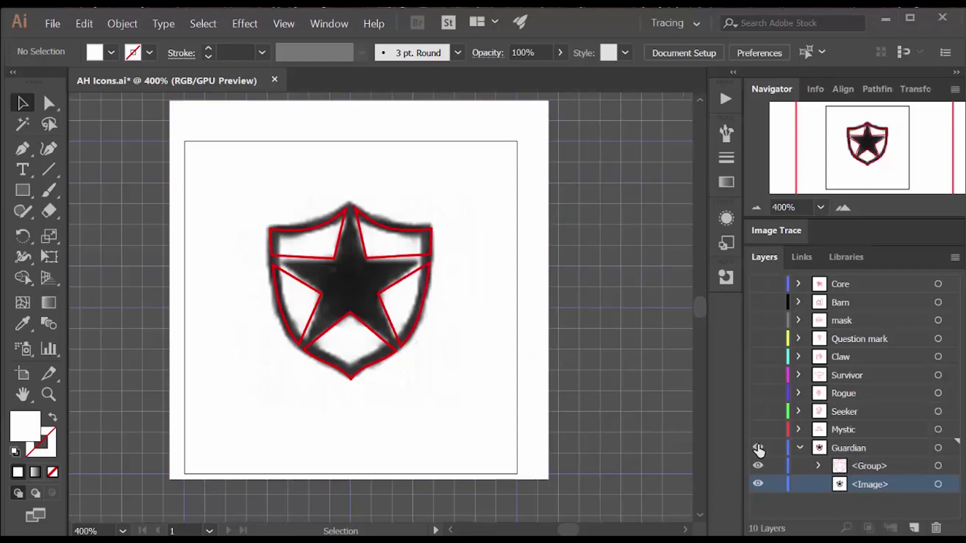
pyautogui.click(758, 448)
pyautogui.click(758, 431)
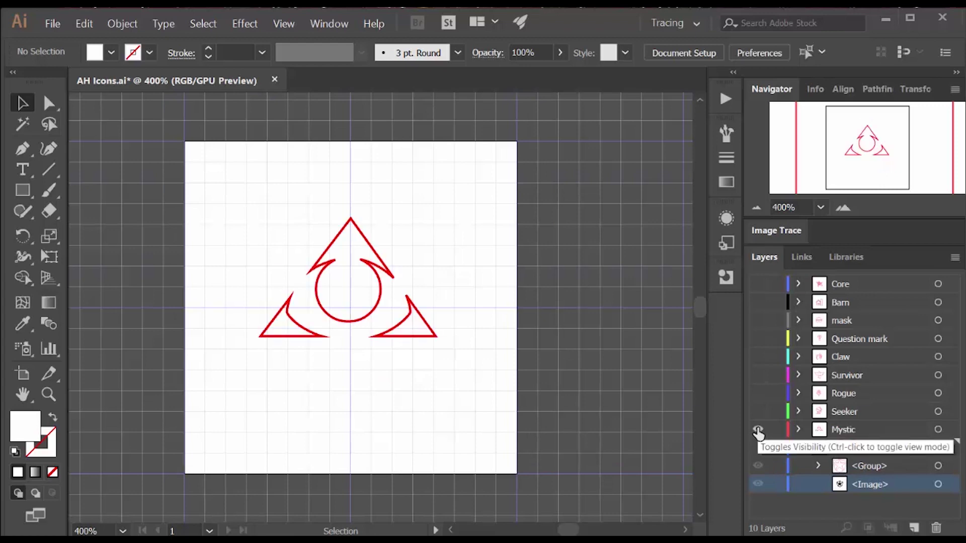
pyautogui.click(758, 430)
pyautogui.click(757, 411)
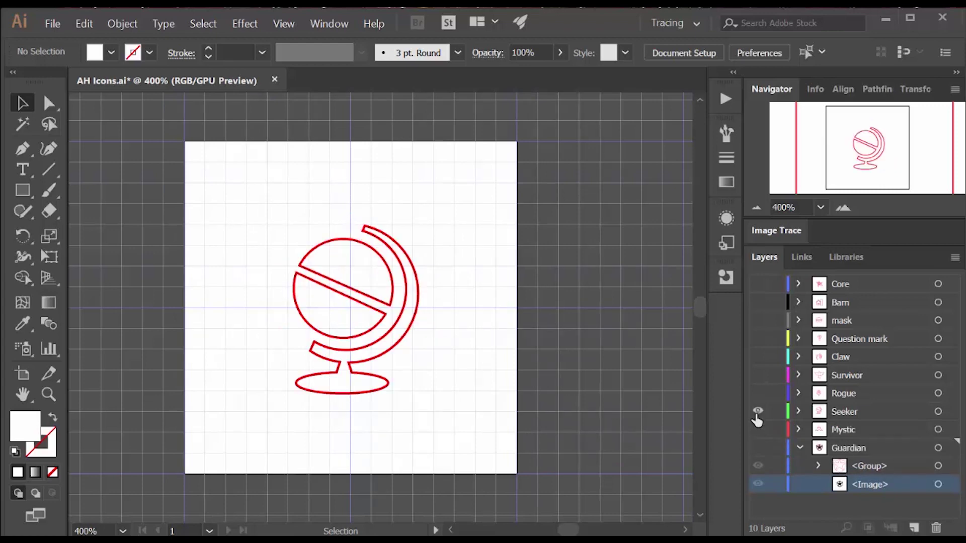
pyautogui.click(758, 413)
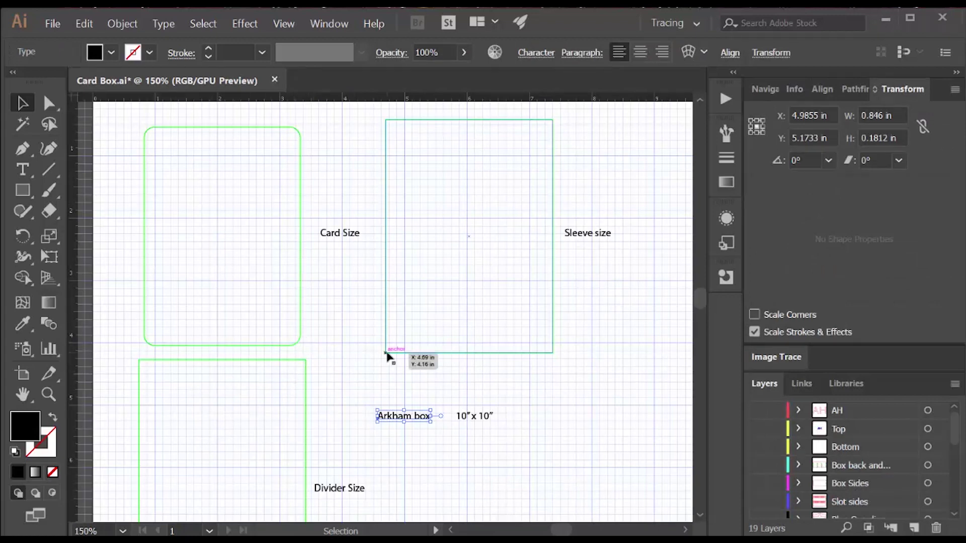
# Deselect the Arkham box label, then marquee-select the Arkham box and 10"x10" labels together
pyautogui.click(373, 414)
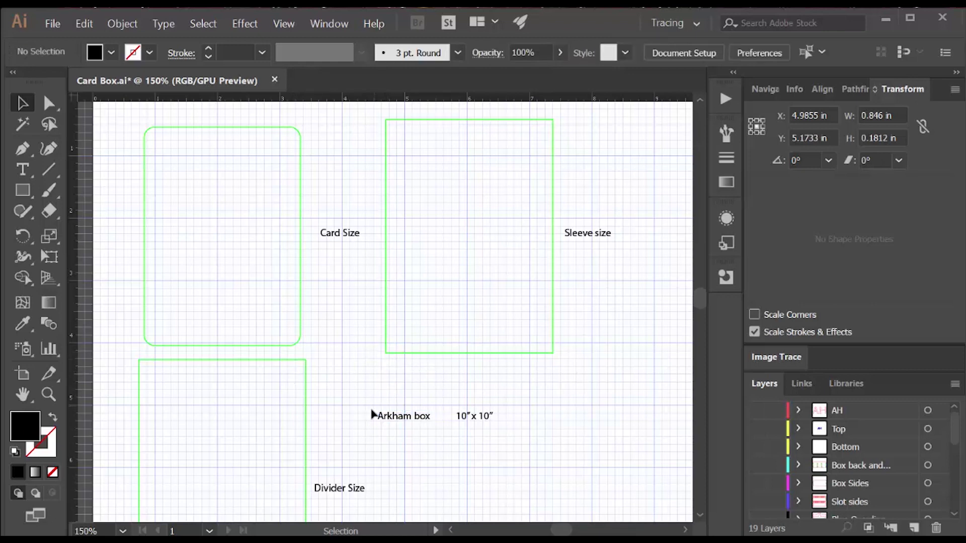
pyautogui.moveTo(367, 405); pyautogui.dragTo(503, 438)
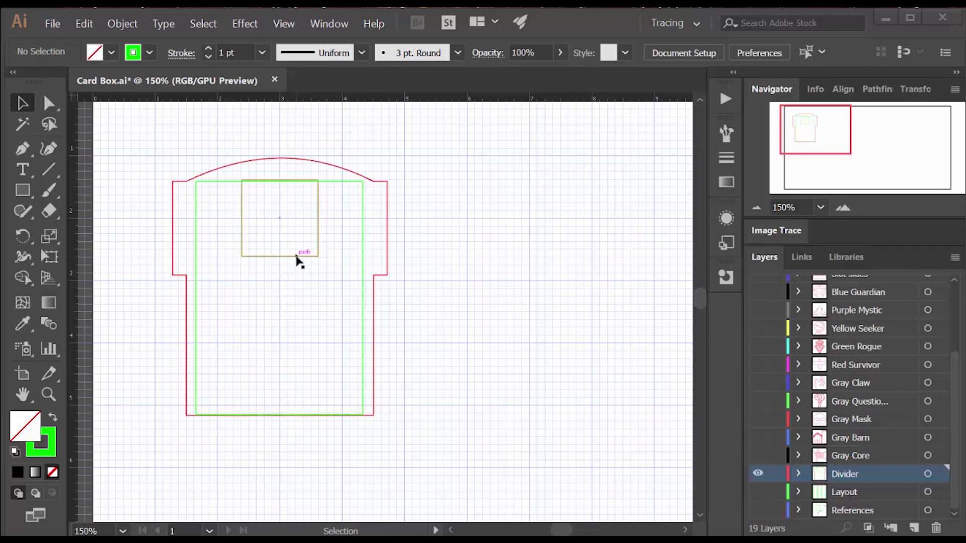
# Preview the Gray Core star, Gray Barn and Gray Mask icons on the divider, leaving the question mark visible
pyautogui.click(757, 456)
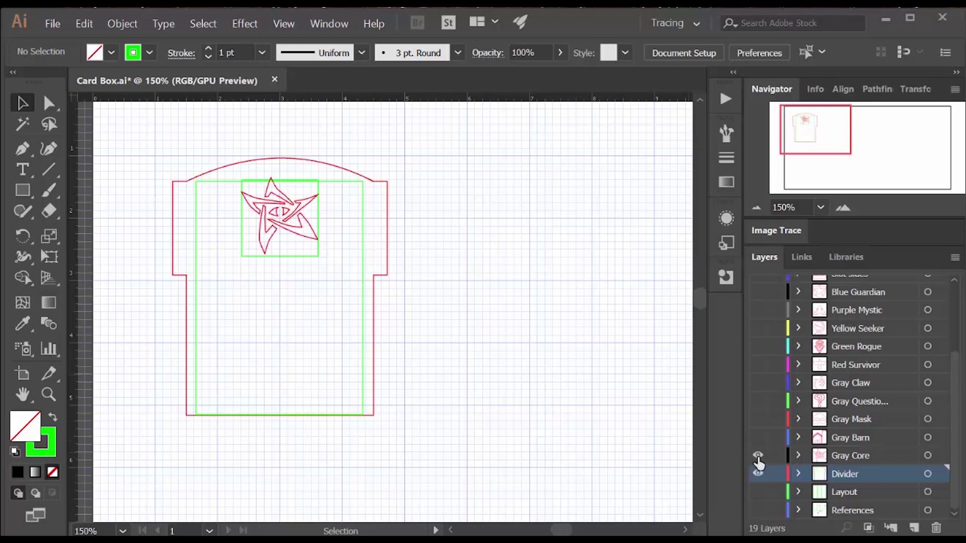
pyautogui.click(757, 456)
pyautogui.click(758, 437)
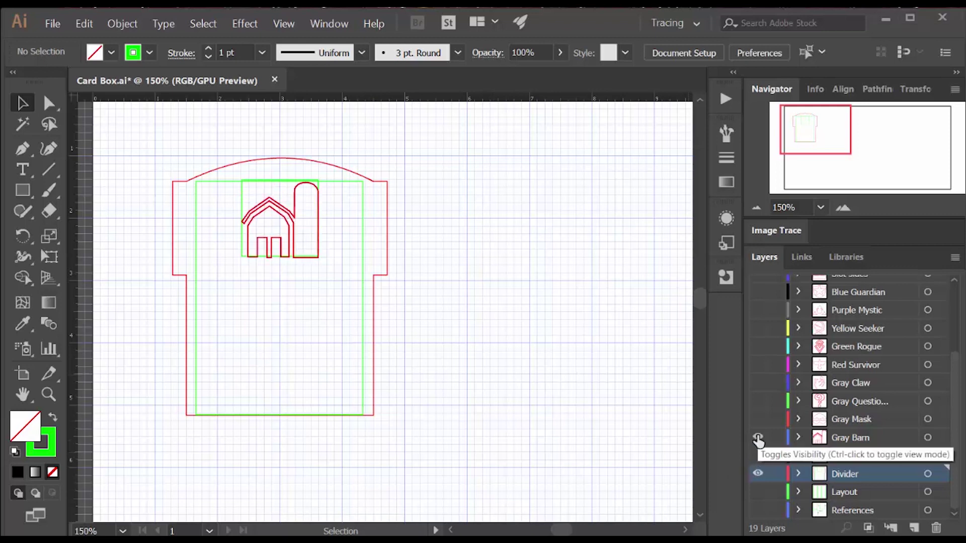
pyautogui.click(758, 438)
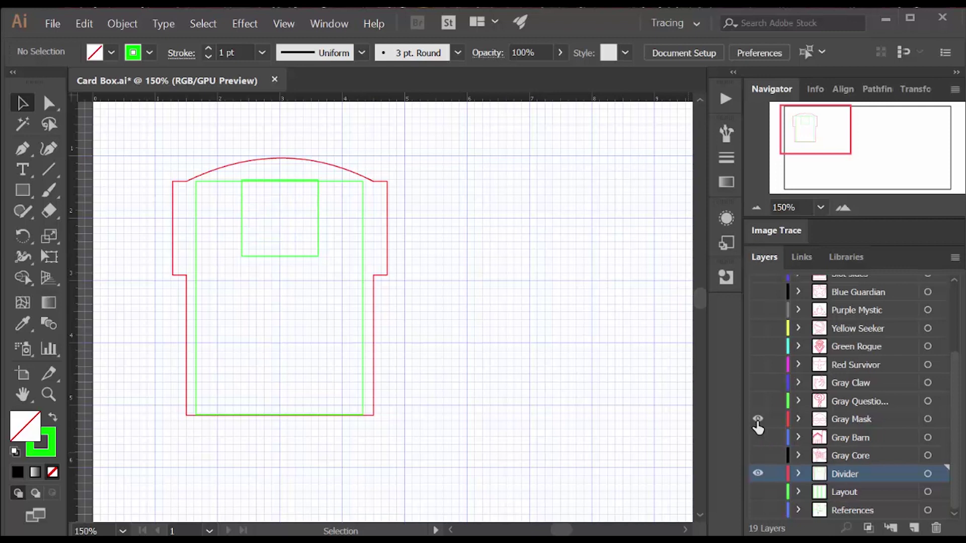
pyautogui.click(757, 420)
pyautogui.click(758, 420)
pyautogui.click(758, 401)
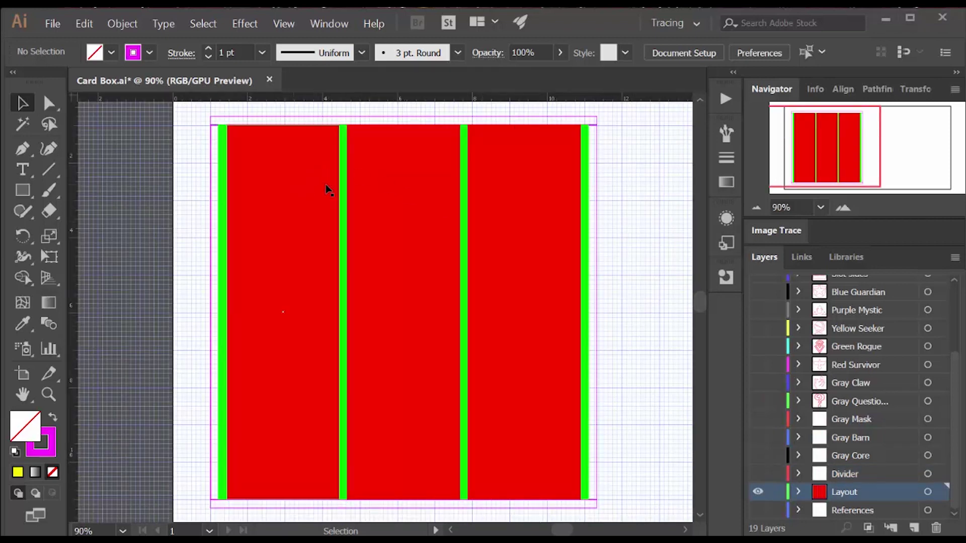
# Check the Transform sizes of the left red panel, the green strip and the outer layout rectangle
pyautogui.click(912, 89)
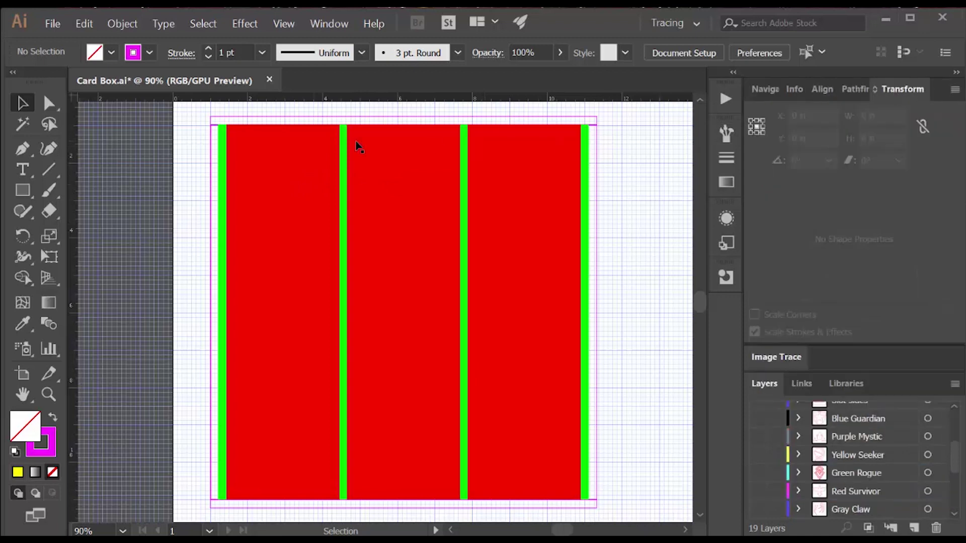
pyautogui.click(267, 164)
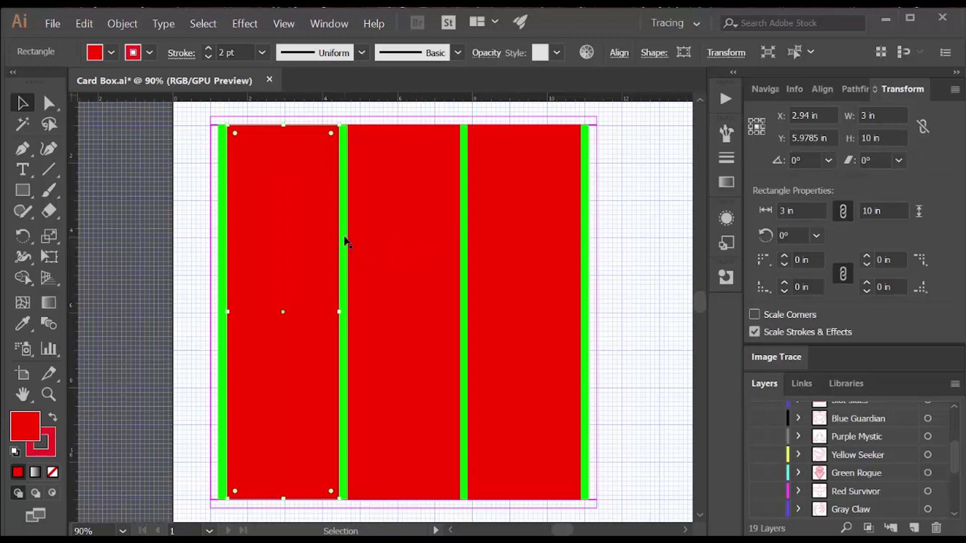
pyautogui.click(343, 241)
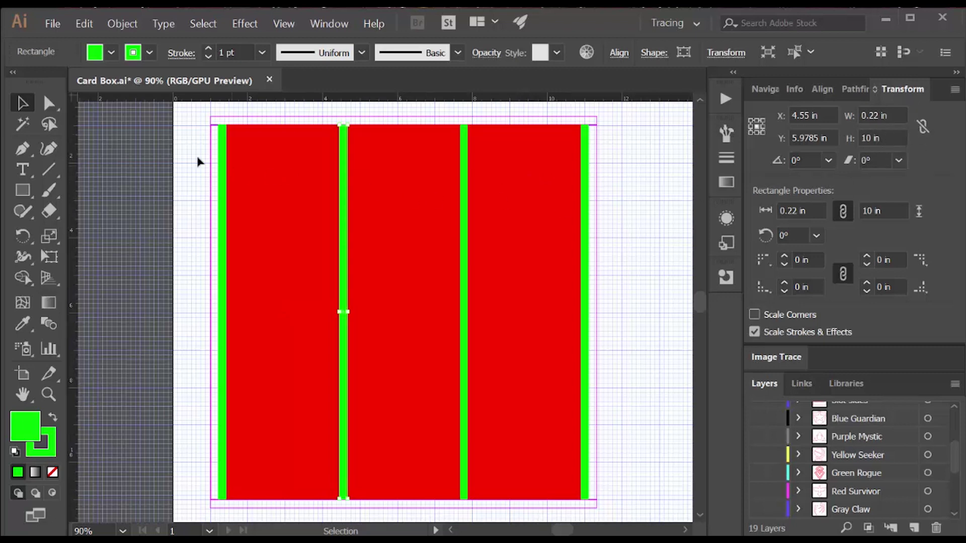
pyautogui.moveTo(216, 124); pyautogui.dragTo(217, 120)
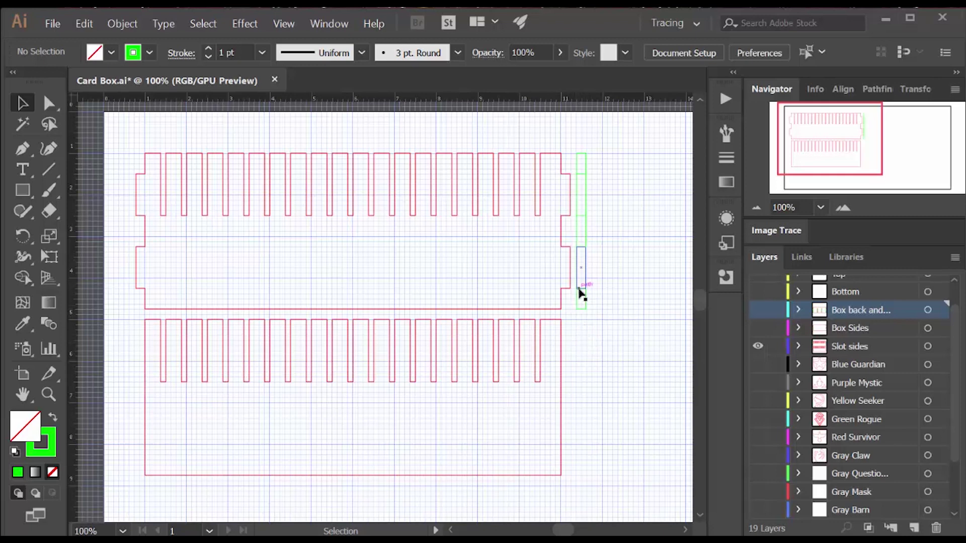
# Select the thin green spacer strip beside the slotted rails
pyautogui.click(581, 293)
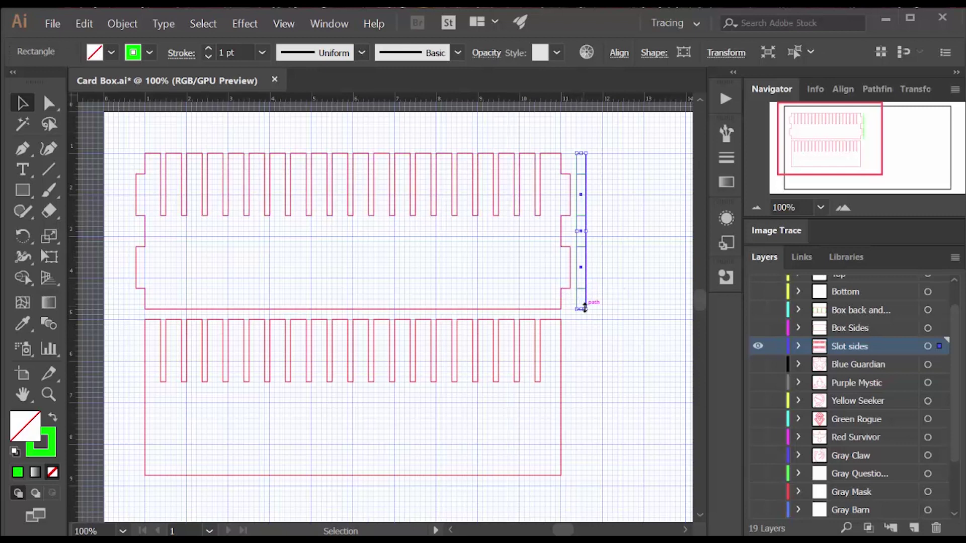
# Swap the slotted rails for the Box Sides outline, select its left green strip, then hide it
pyautogui.click(758, 346)
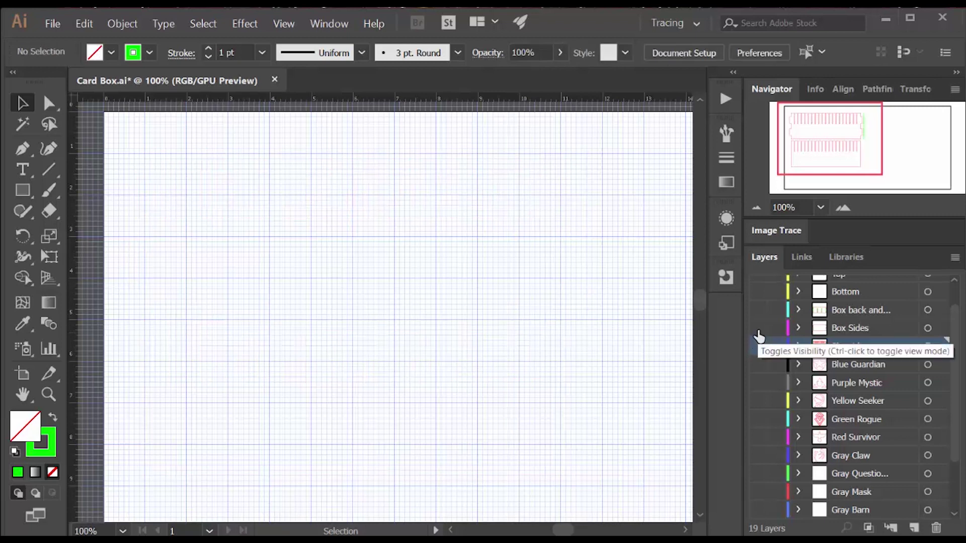
pyautogui.click(757, 327)
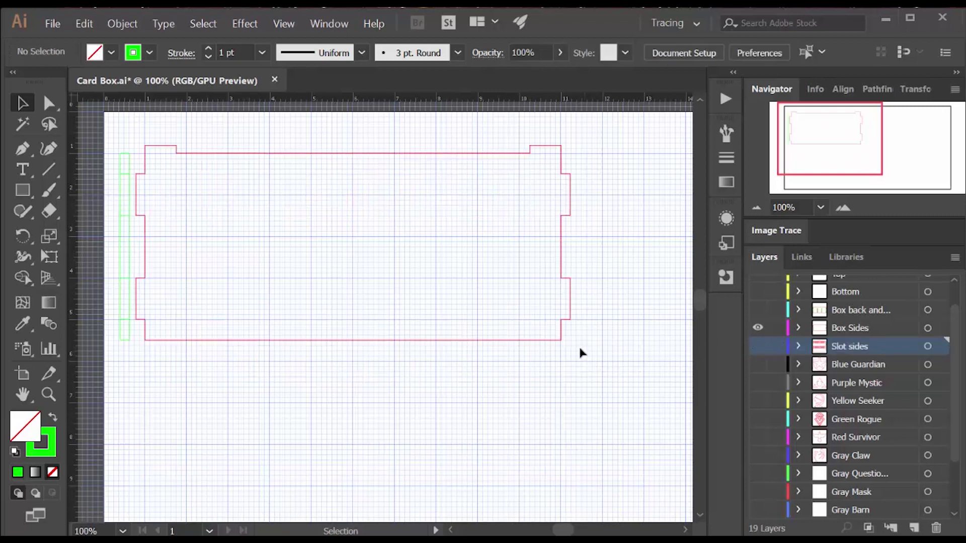
pyautogui.click(123, 341)
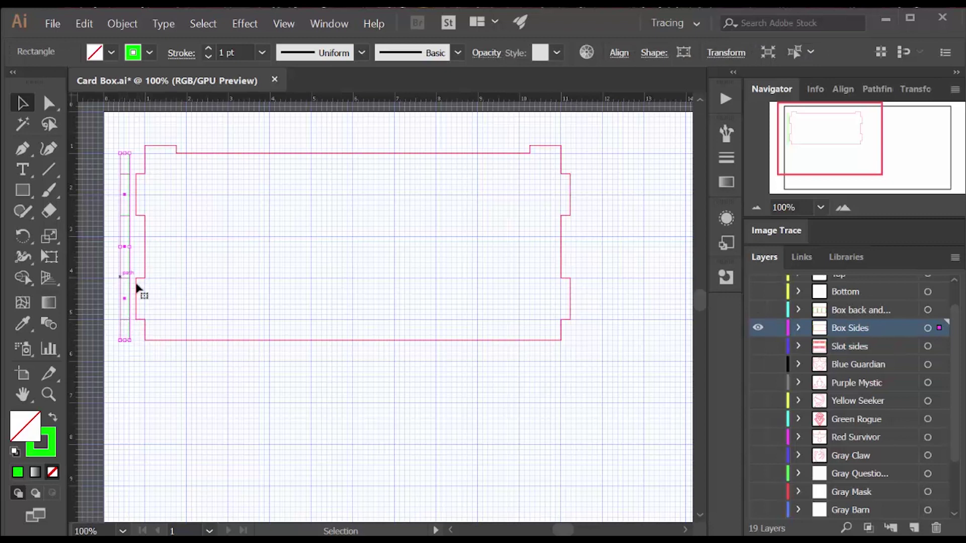
pyautogui.click(757, 328)
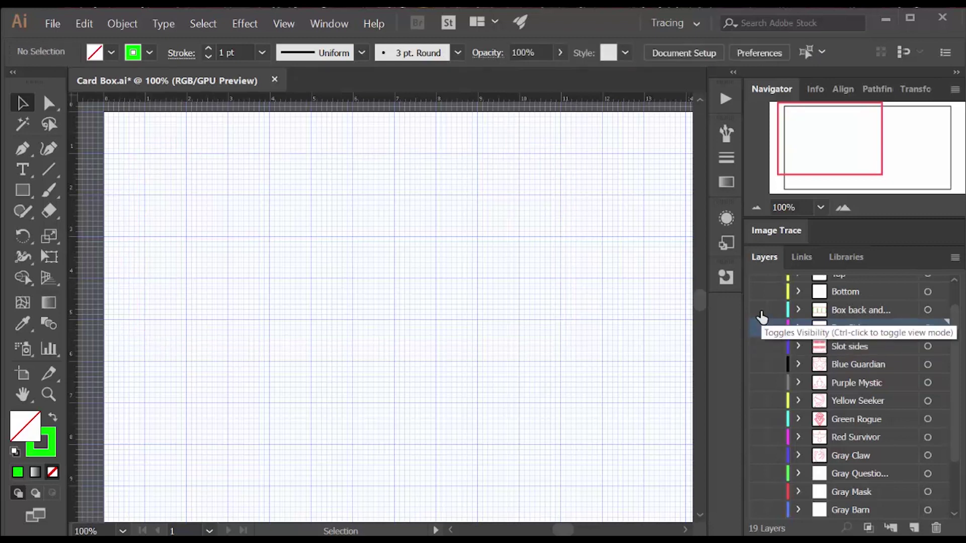
# Show the Box back panel and inspect its middle and left green rails and outer left rectangle
pyautogui.click(757, 311)
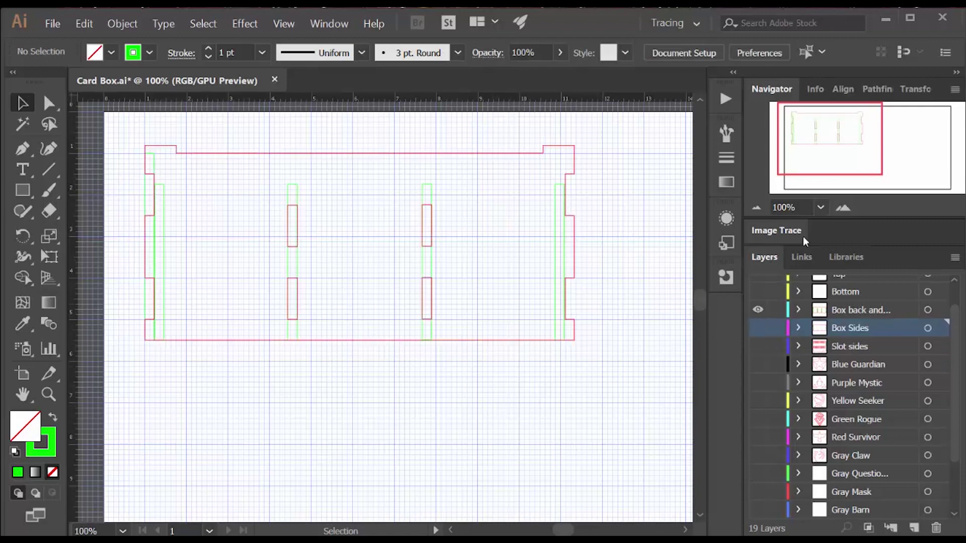
pyautogui.click(843, 208)
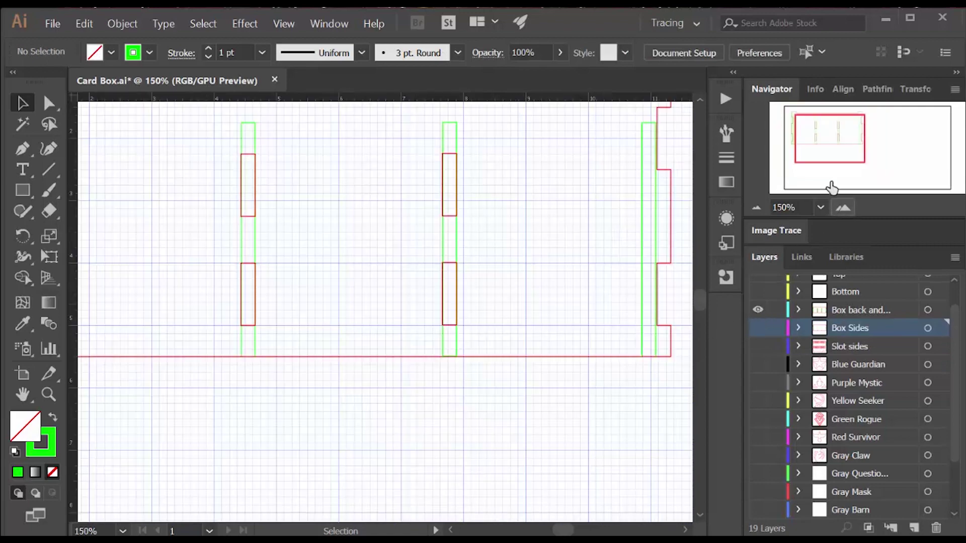
pyautogui.moveTo(811, 145); pyautogui.dragTo(819, 130)
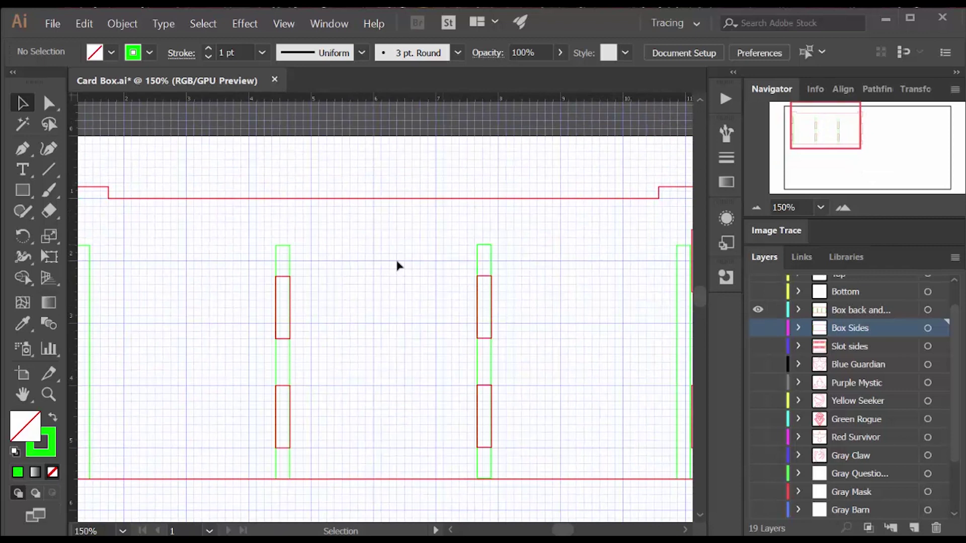
pyautogui.click(288, 262)
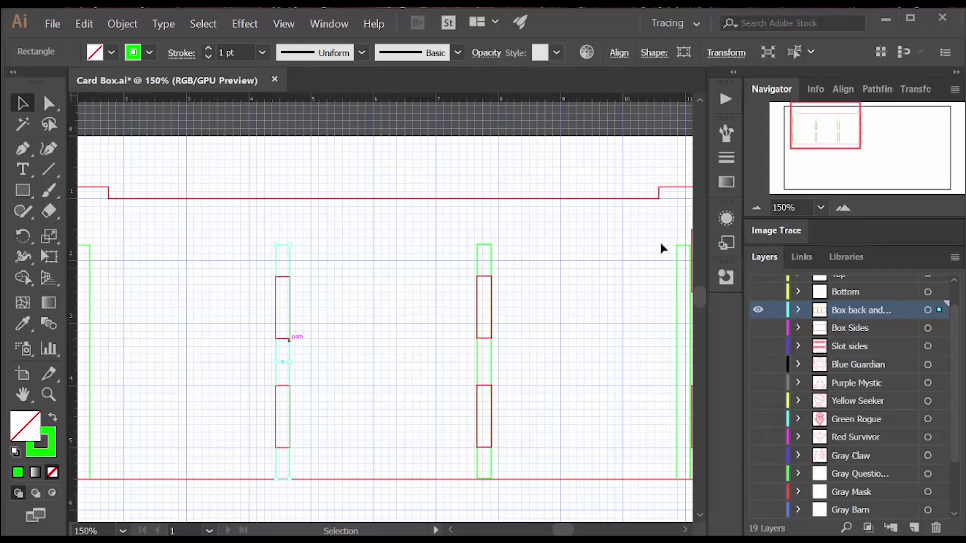
pyautogui.moveTo(819, 124); pyautogui.dragTo(799, 132)
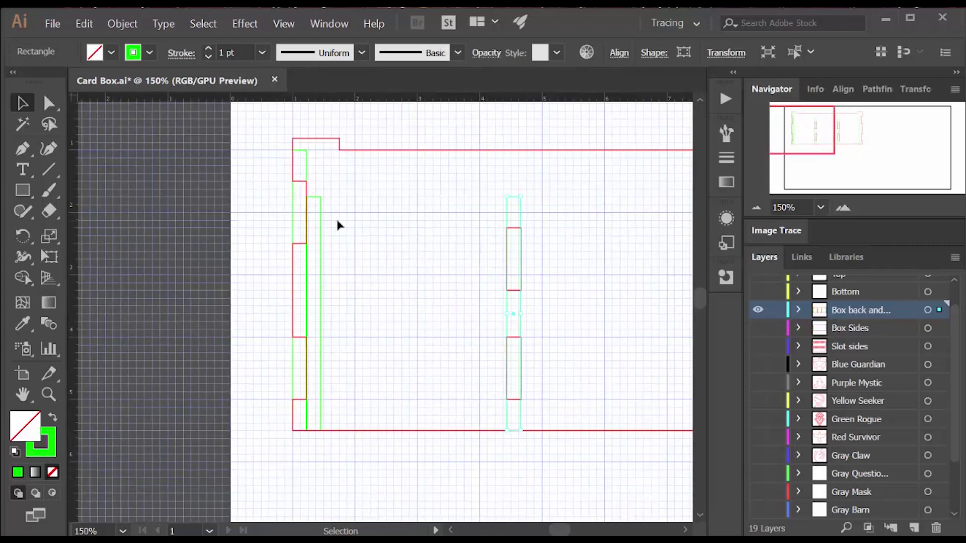
pyautogui.click(321, 230)
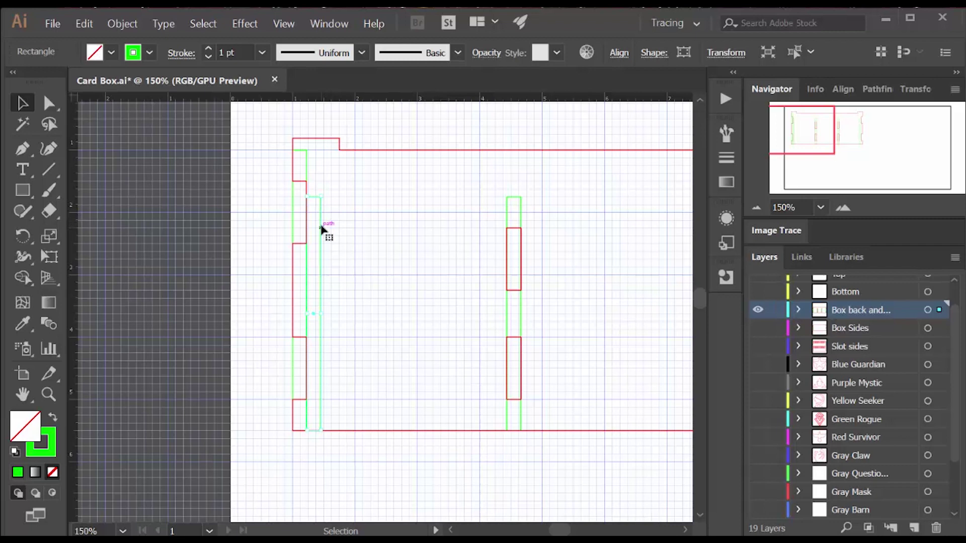
pyautogui.click(308, 171)
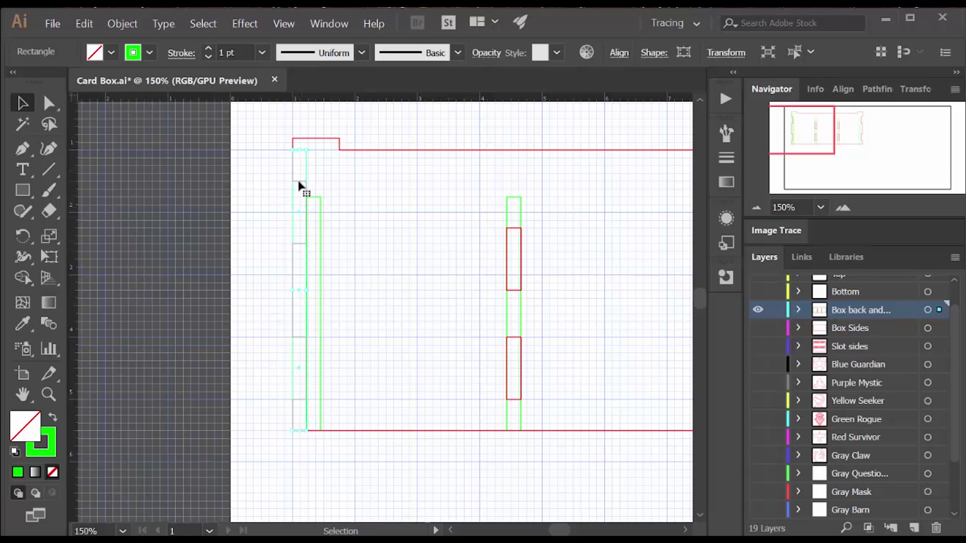
# Deselect, hide Box Sides and Box back, show the Top lid with AH lettering, and bring up Pathfinder
pyautogui.click(368, 256)
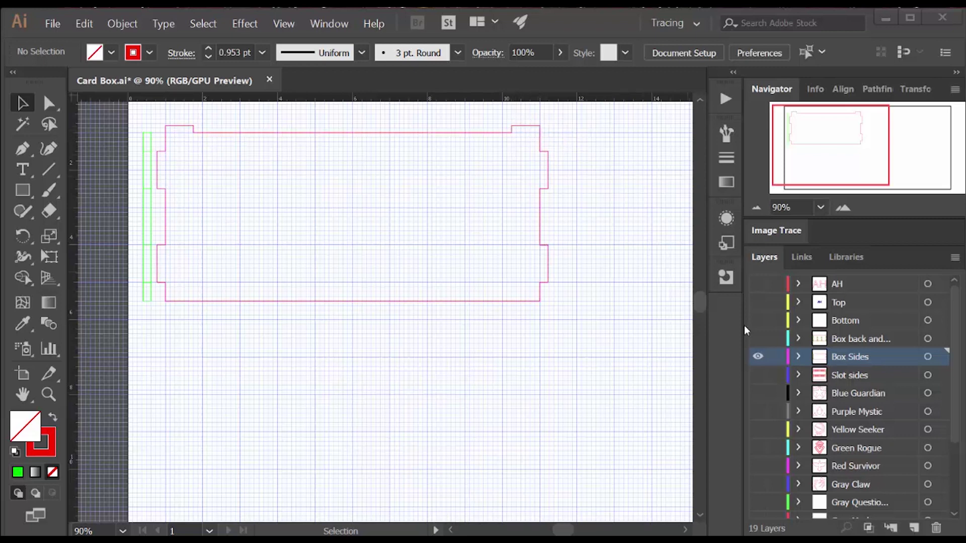
pyautogui.click(757, 356)
pyautogui.click(757, 338)
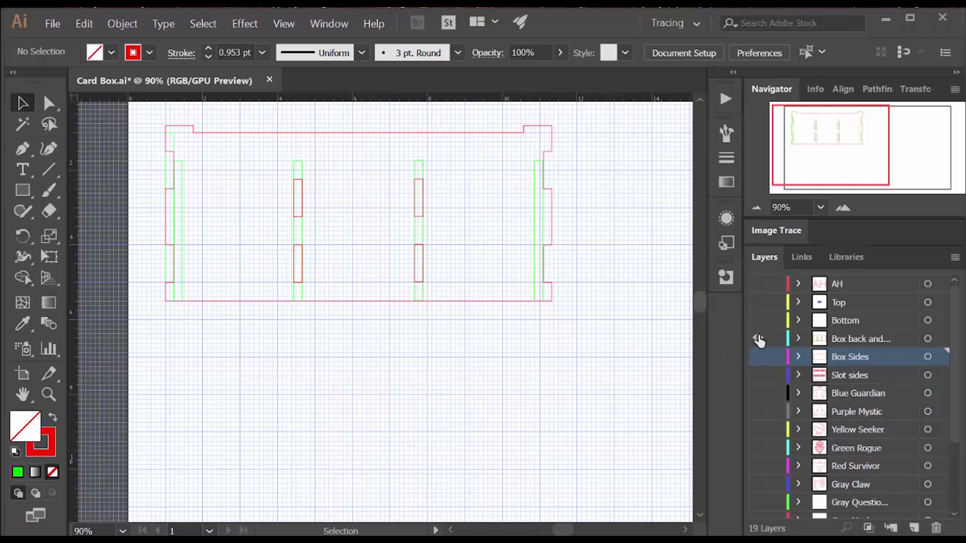
pyautogui.click(757, 340)
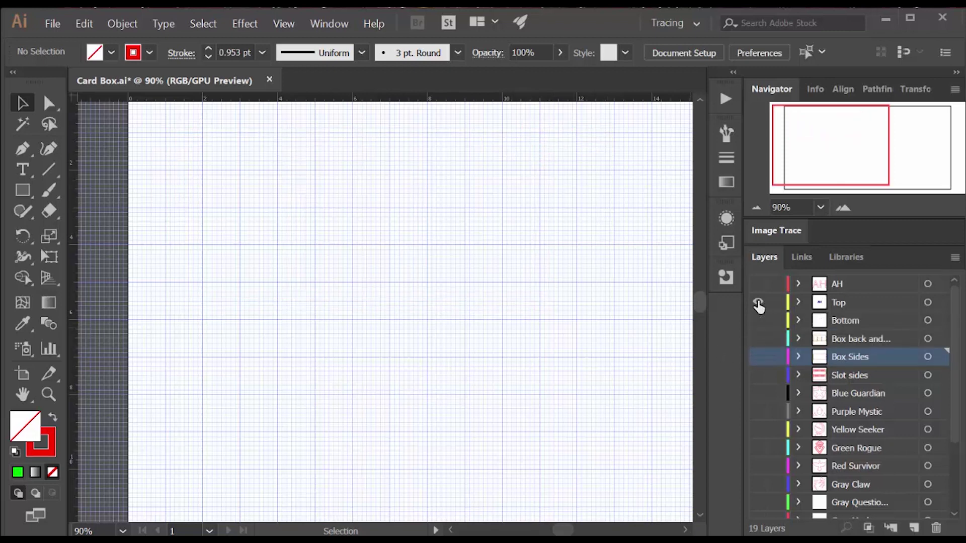
pyautogui.click(758, 302)
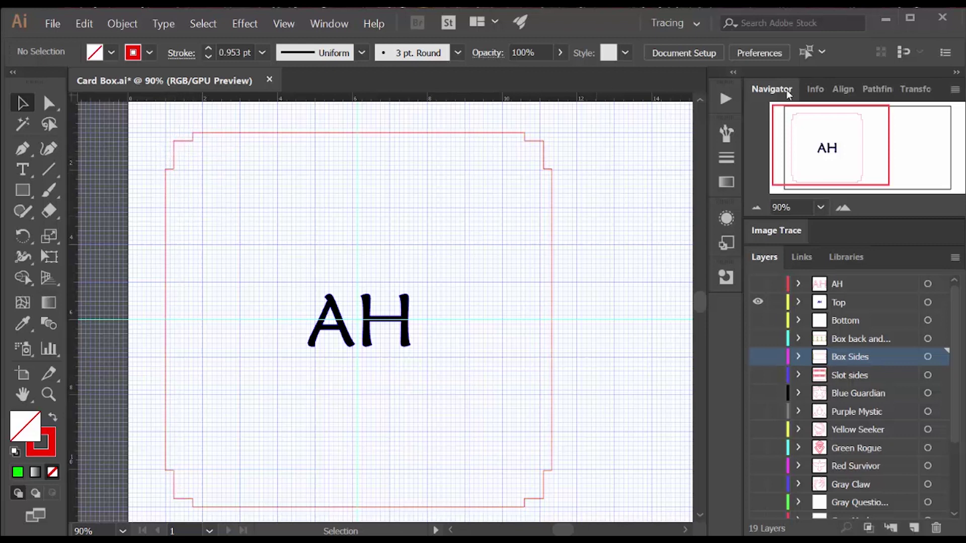
pyautogui.click(879, 90)
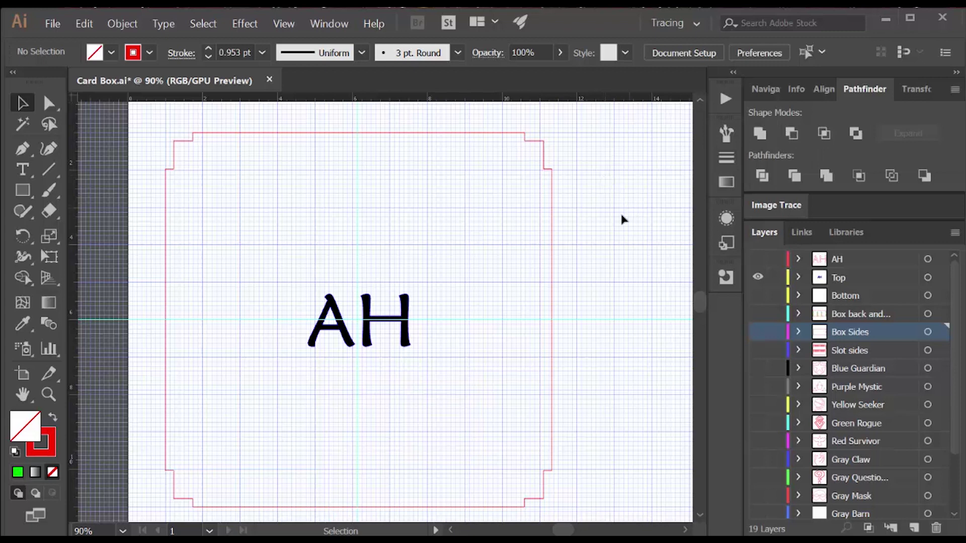
# Select the AH lettering and check the Type menu, then hide Top and show the AH layer
pyautogui.click(409, 314)
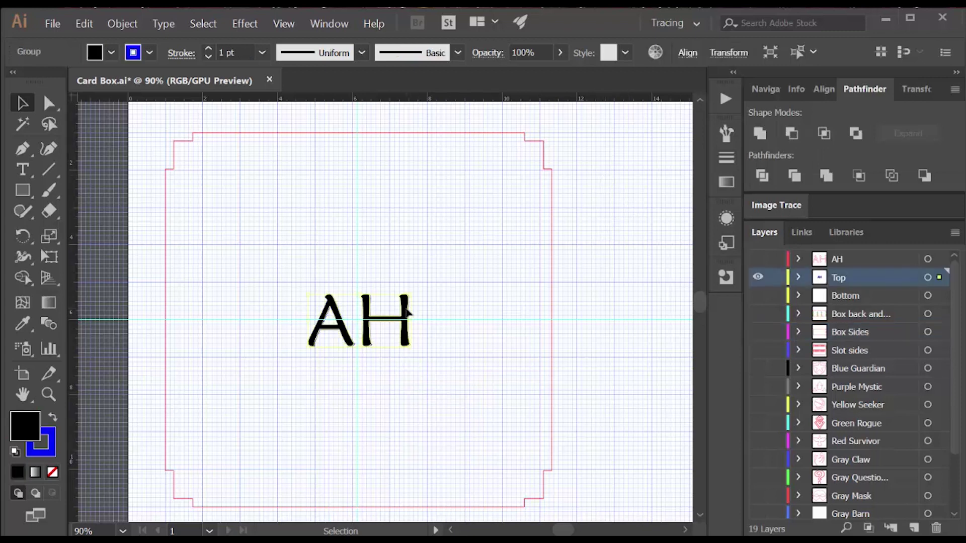
pyautogui.click(165, 25)
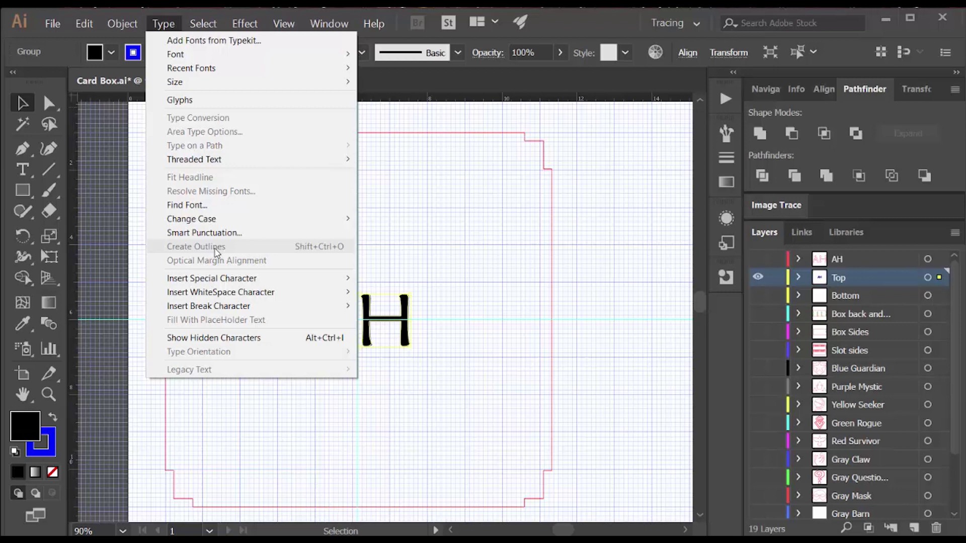
pyautogui.click(456, 260)
pyautogui.click(456, 260)
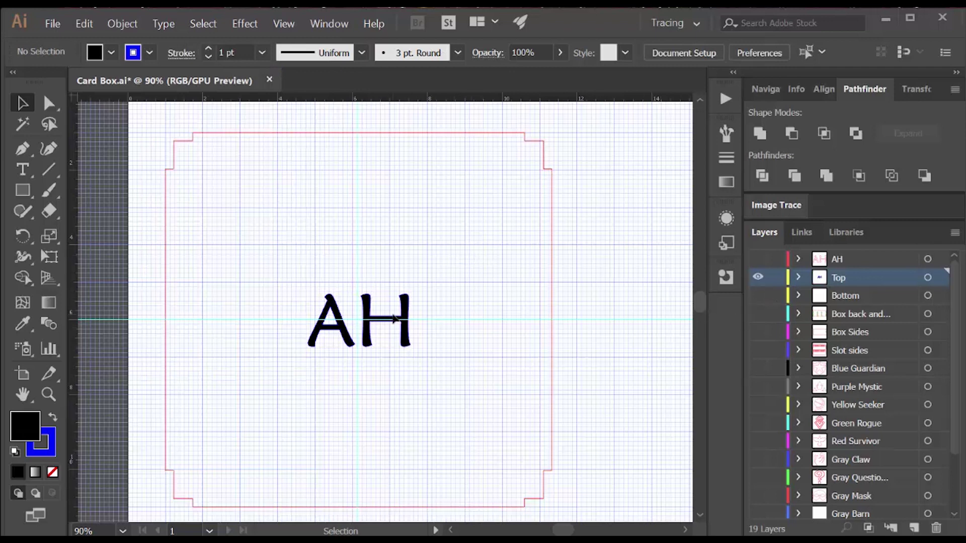
pyautogui.click(757, 276)
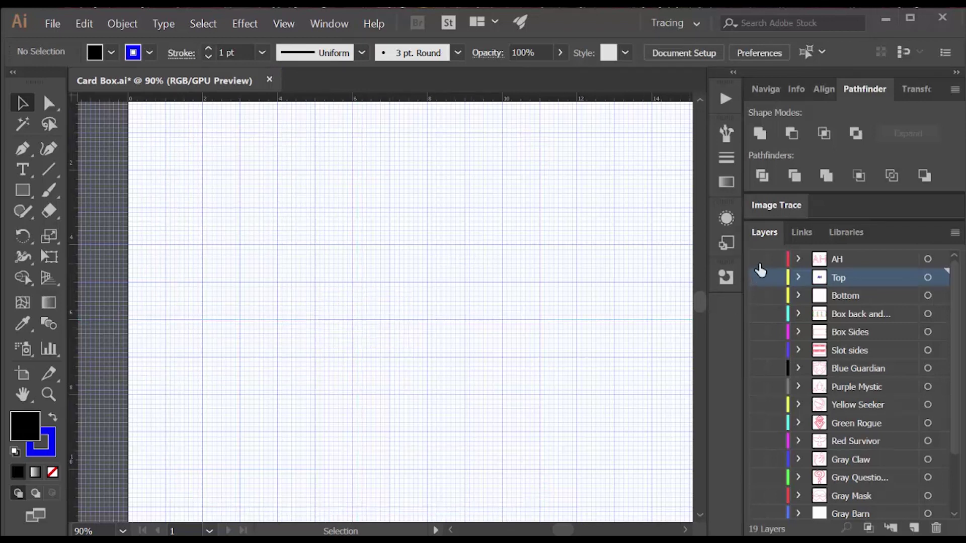
pyautogui.click(758, 259)
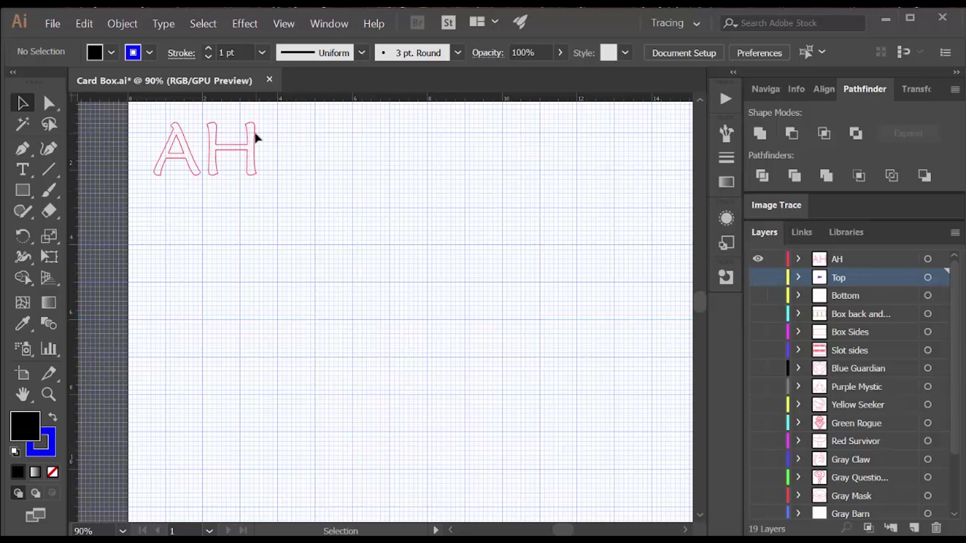